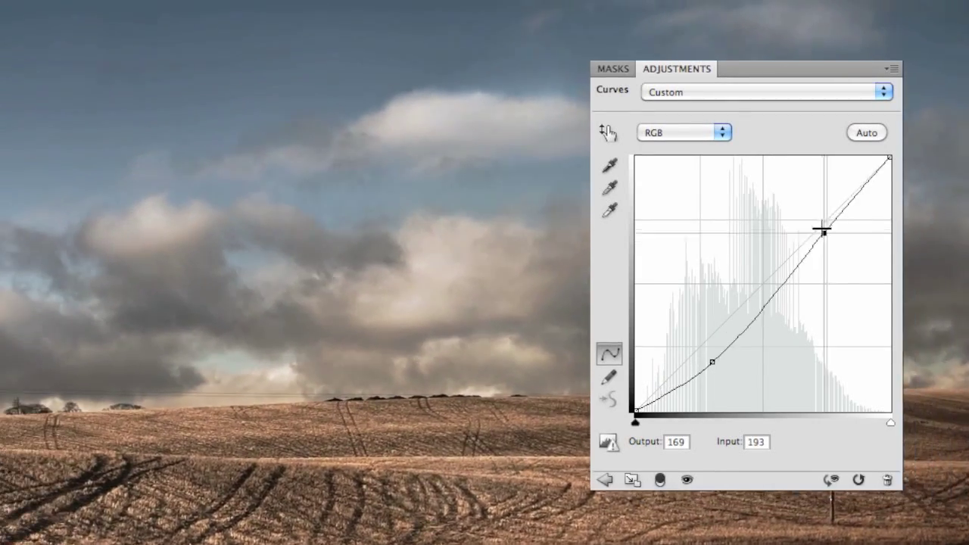
# - Lift the upper RGB curve point to input 175, output 198 to brighten the image
pyautogui.moveTo(821, 229); pyautogui.dragTo(802, 209)
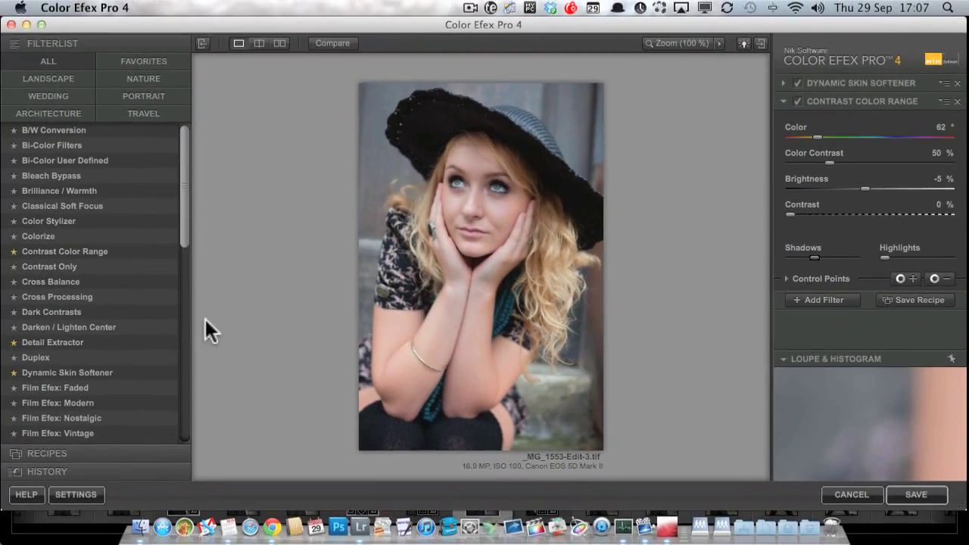
# - Add an Empty Filter slot to the stack beneath Contrast Color Range
pyautogui.scroll(-15, 88, 339)
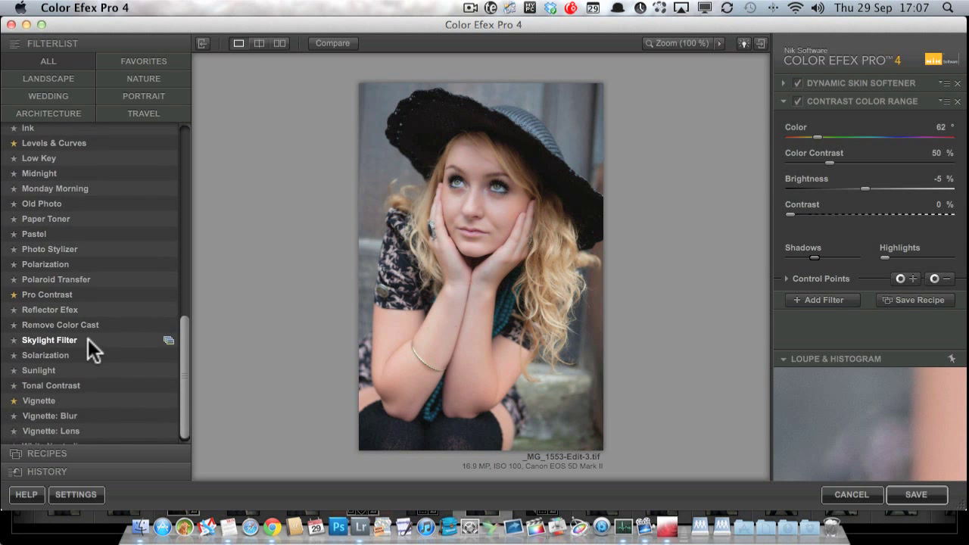
pyautogui.scroll(1, 87, 338)
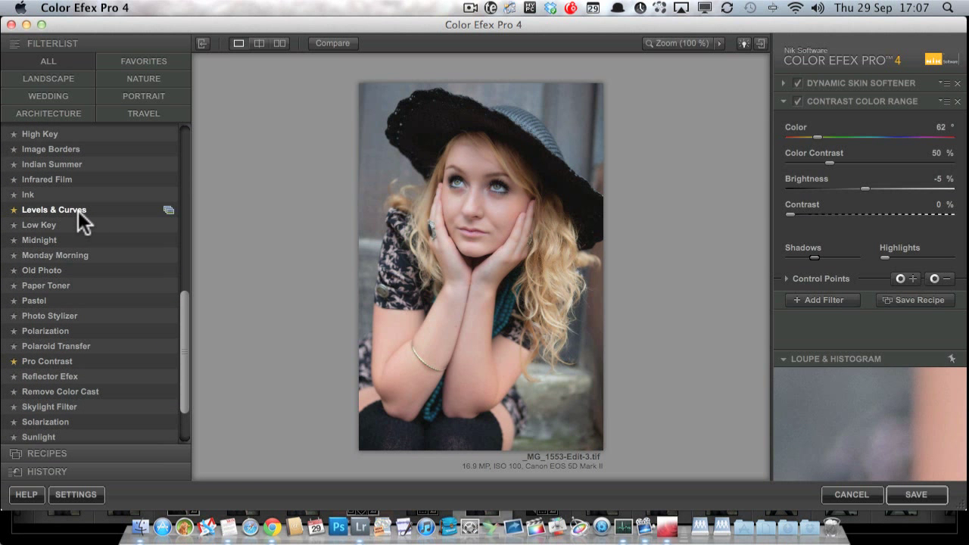
pyautogui.click(813, 300)
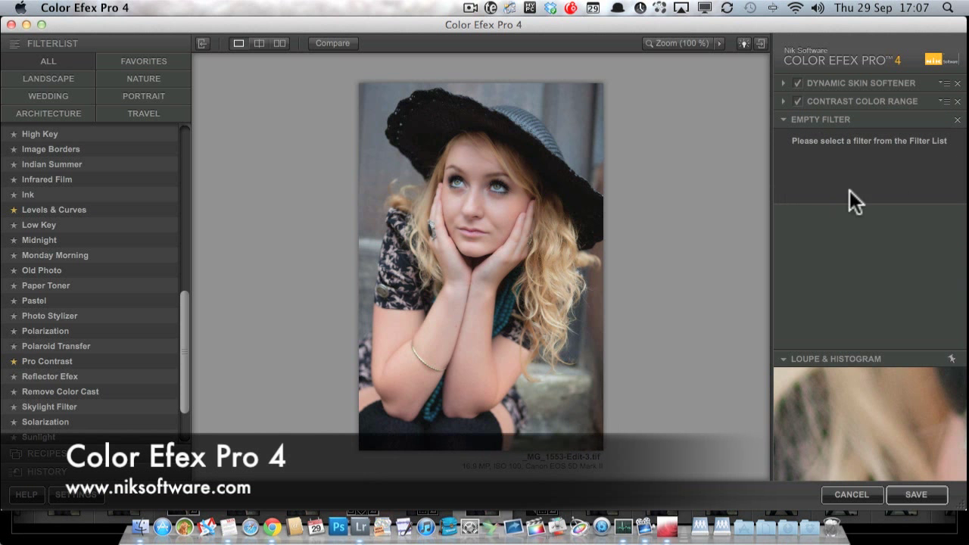
# - Make the empty slot a Levels & Curves filter and add a midpoint to its RGB curve
pyautogui.click(53, 209)
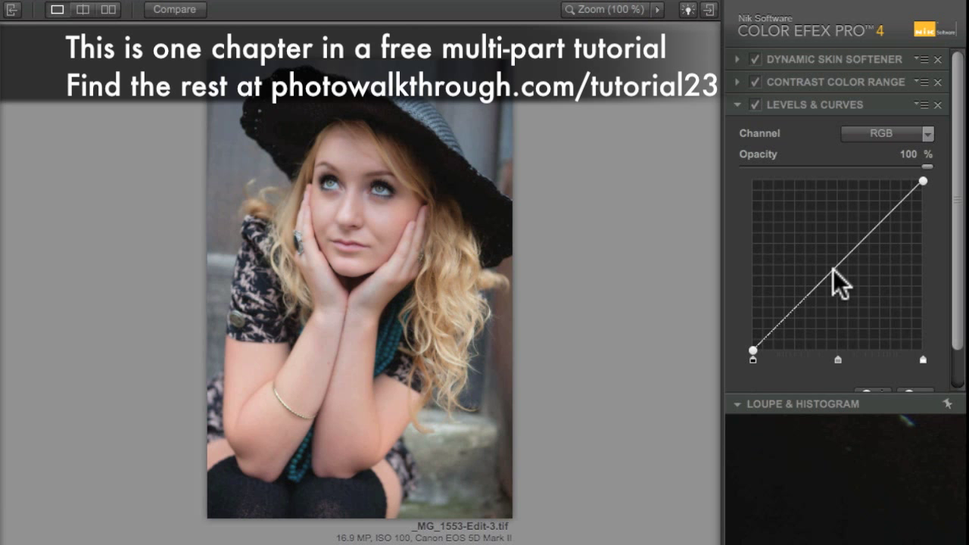
pyautogui.moveTo(833, 270)
pyautogui.mouseDown()
pyautogui.moveTo(850, 277)
pyautogui.moveTo(828, 268)
pyautogui.moveTo(843, 281)
pyautogui.moveTo(831, 275)
pyautogui.mouseUp()
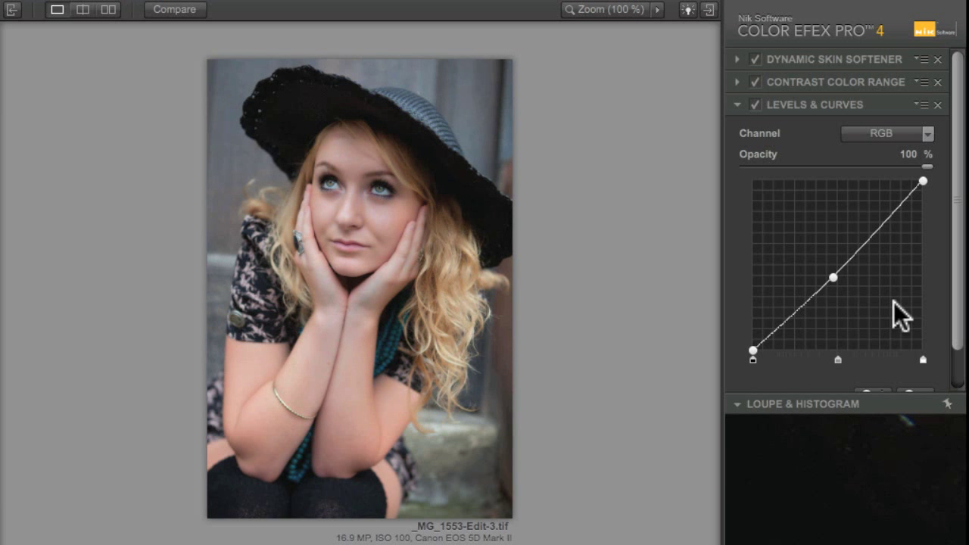
pyautogui.scroll(-2, 893, 310)
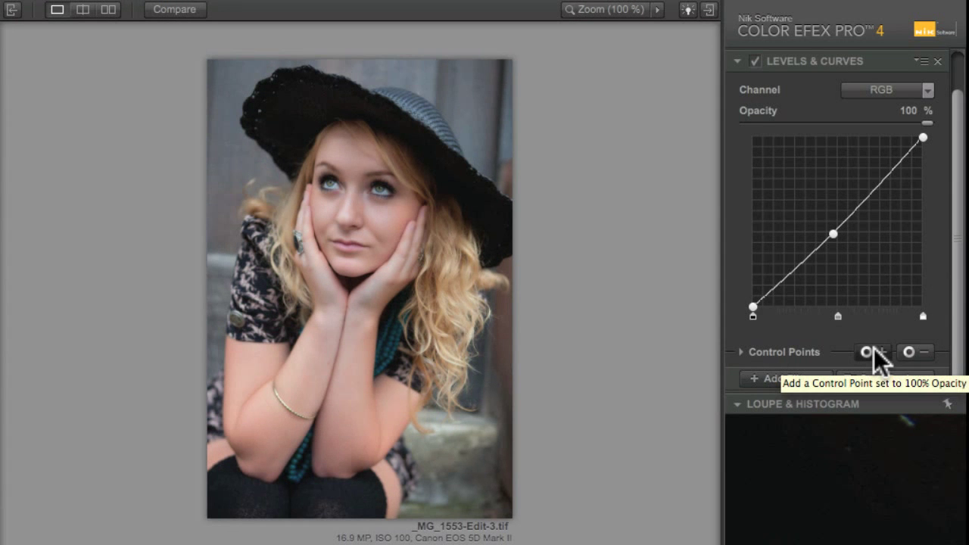
# - Place a Levels & Curves control point on the blonde hair by her chin, comparing the effect off and on
pyautogui.click(873, 349)
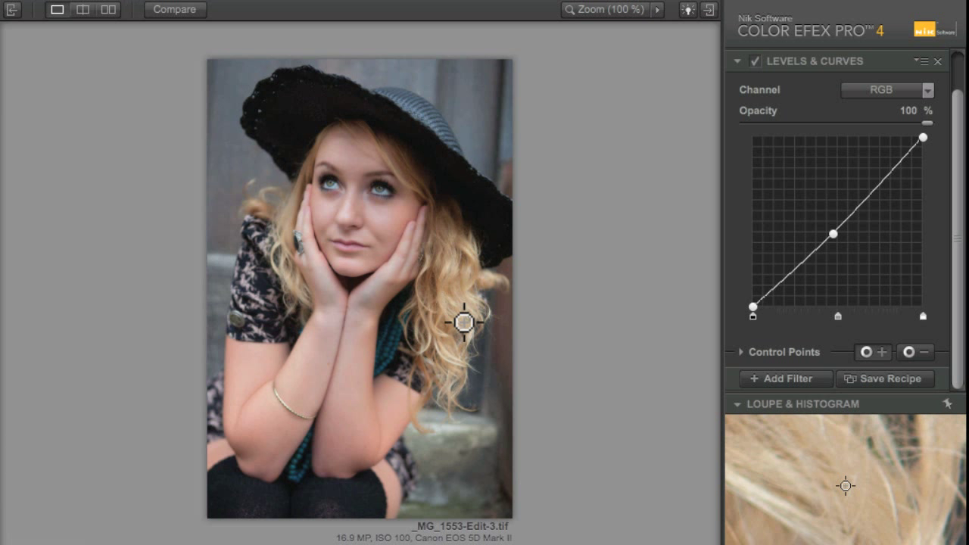
pyautogui.click(464, 322)
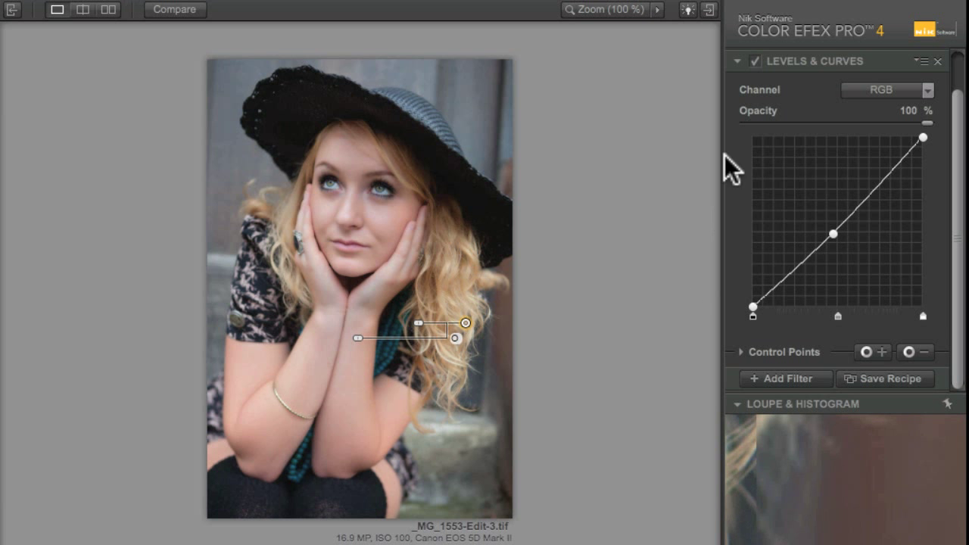
pyautogui.click(760, 60)
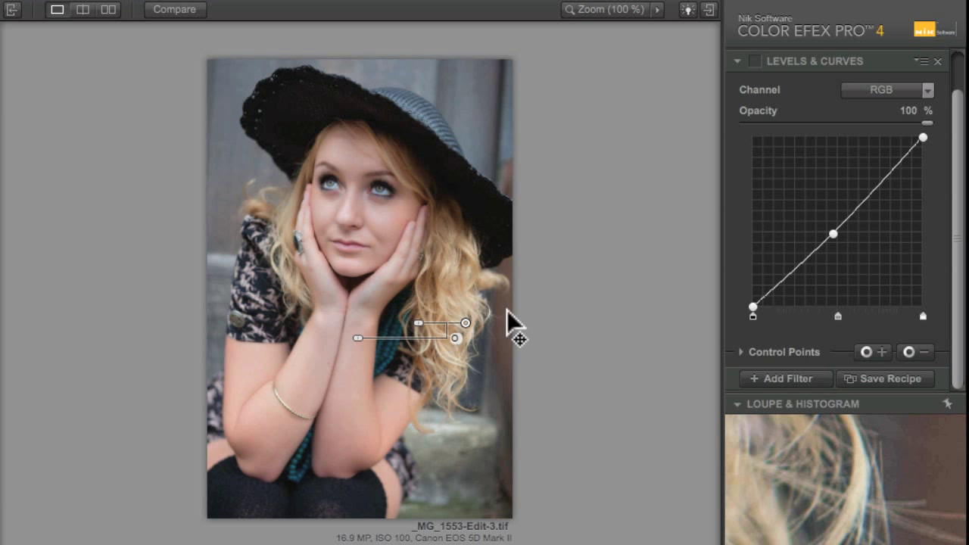
pyautogui.click(756, 60)
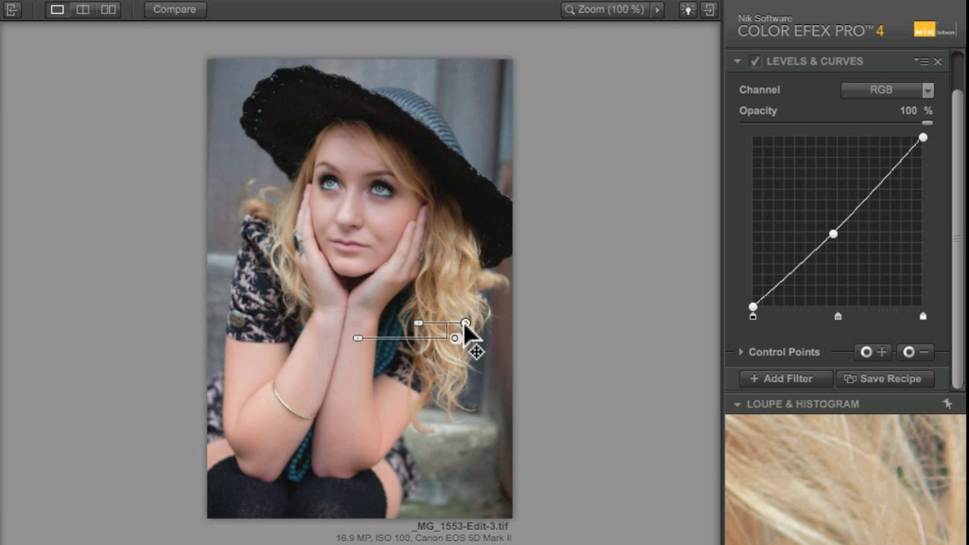
pyautogui.moveTo(465, 324)
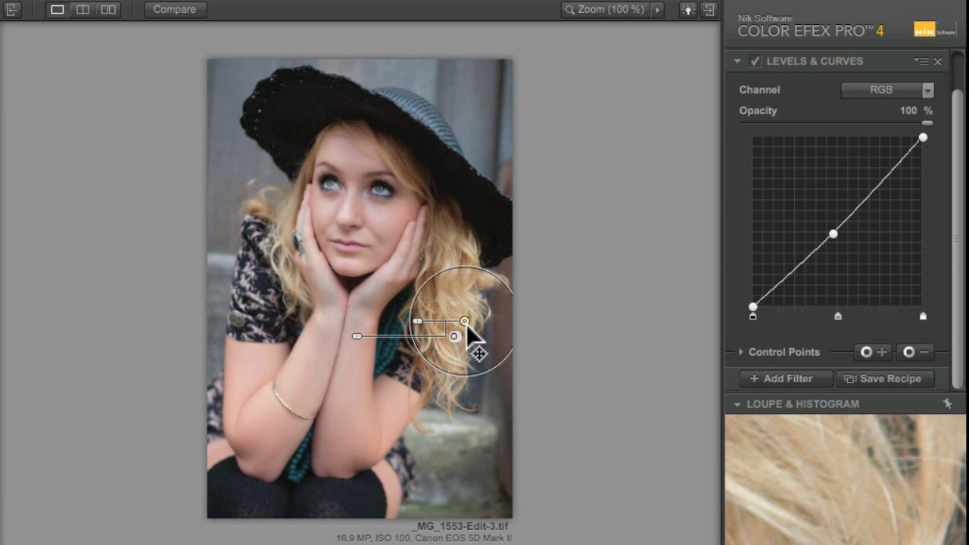
pyautogui.moveTo(468, 321); pyautogui.dragTo(467, 321)
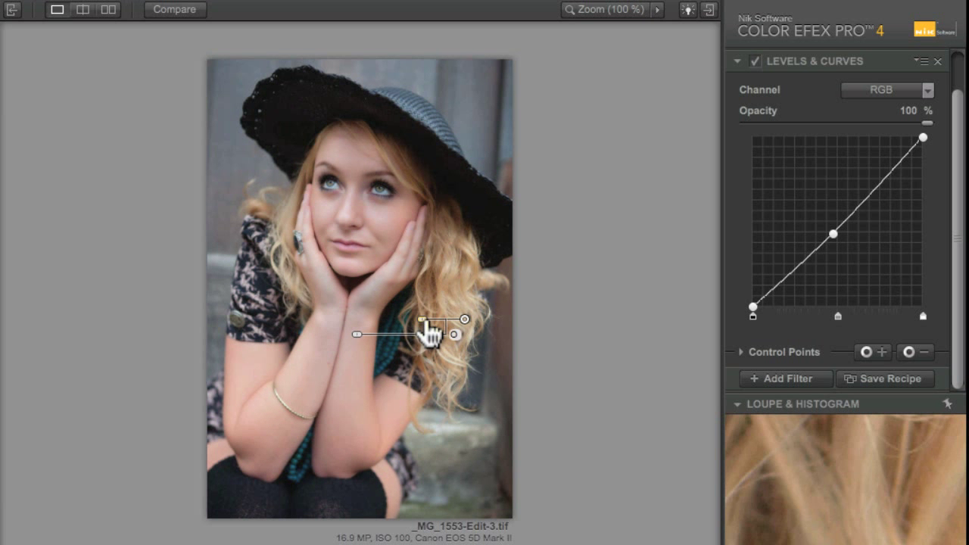
# - Shrink the hair control point, steepen the curve, and set the point's opacity to 95%
pyautogui.moveTo(422, 321)
pyautogui.mouseDown()
pyautogui.moveTo(413, 319)
pyautogui.moveTo(418, 325)
pyautogui.mouseUp()
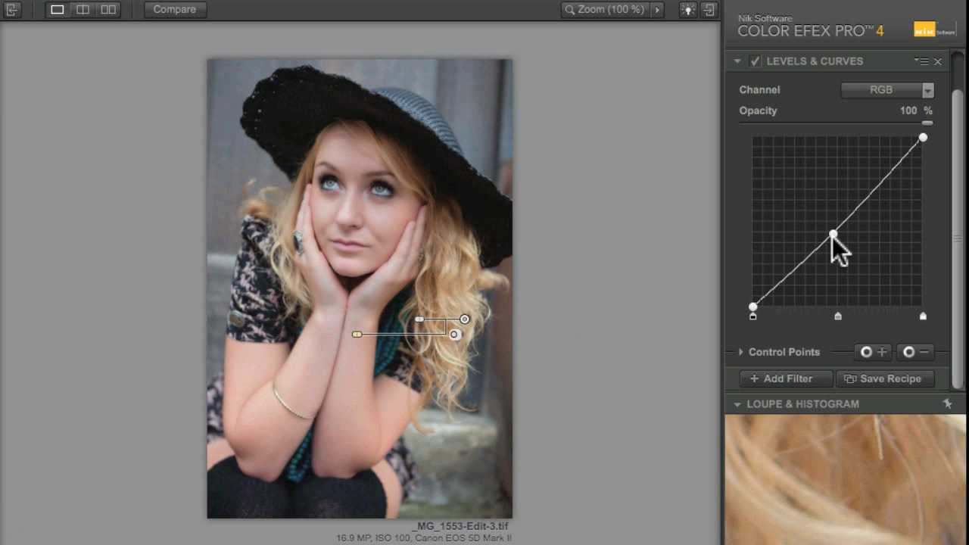
pyautogui.moveTo(832, 233); pyautogui.dragTo(868, 267)
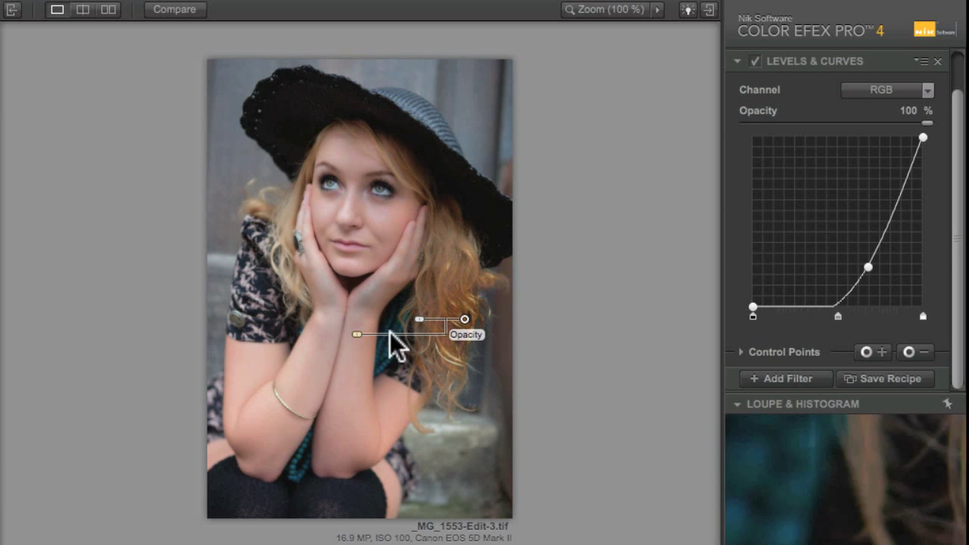
pyautogui.moveTo(366, 345); pyautogui.dragTo(423, 351)
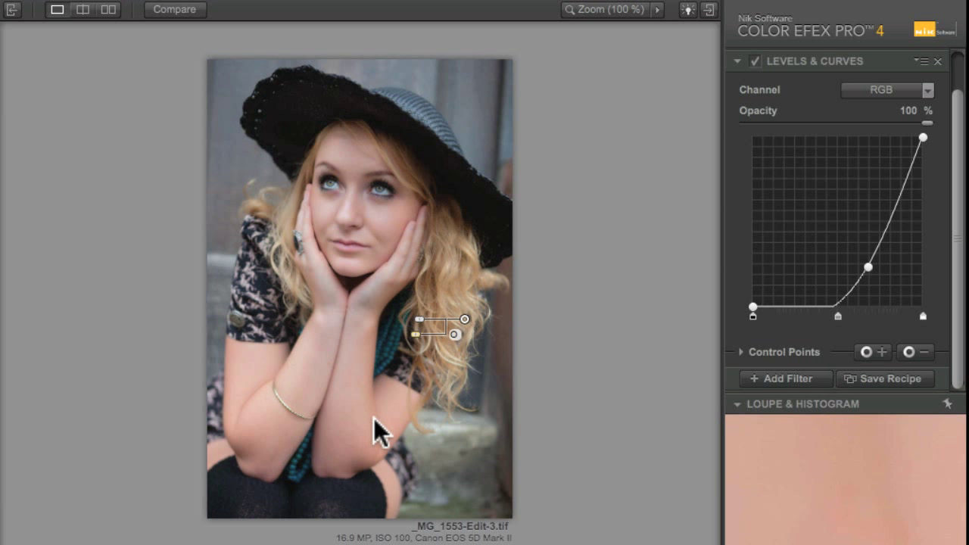
pyautogui.moveTo(416, 340); pyautogui.dragTo(363, 342)
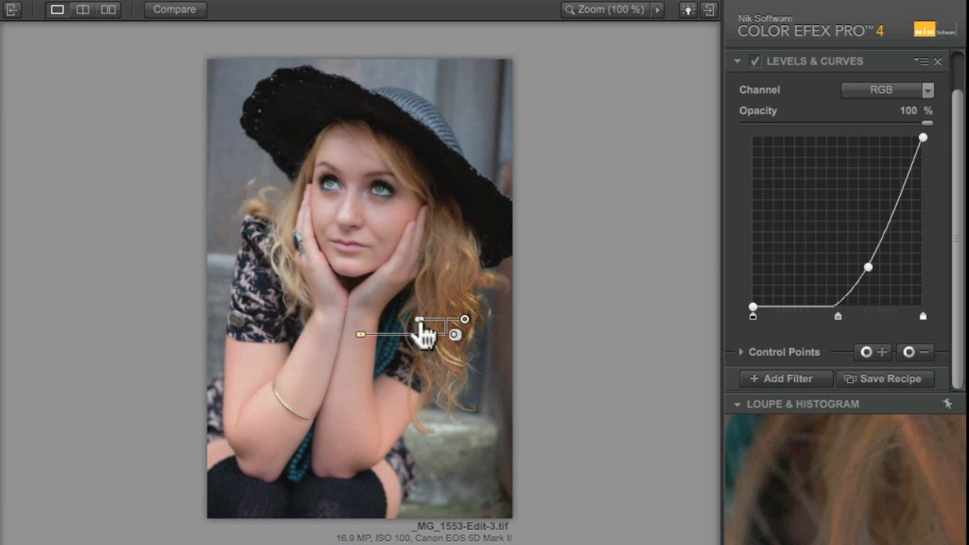
# - Soften the RGB curve into a gentle arc by pulling back and refining its midpoint
pyautogui.moveTo(420, 321)
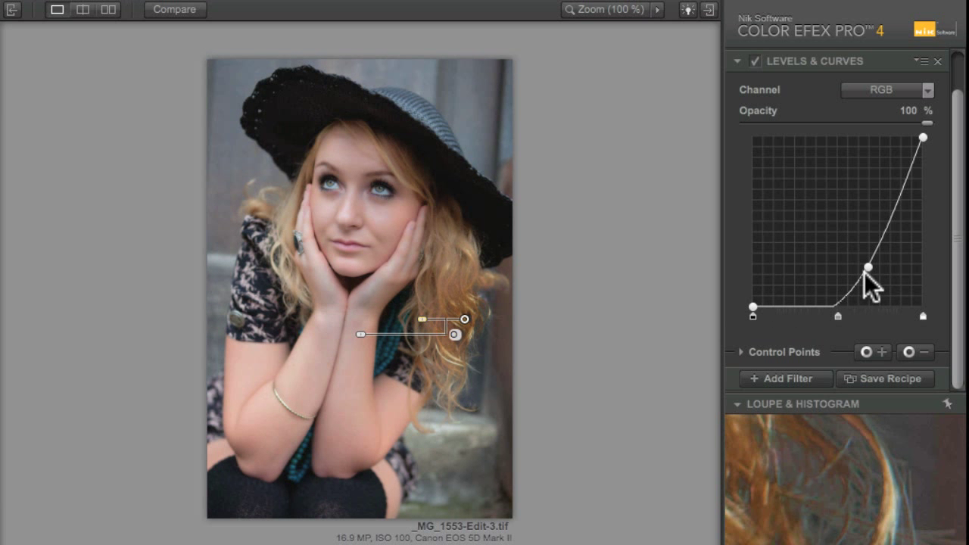
pyautogui.moveTo(866, 261); pyautogui.dragTo(846, 248)
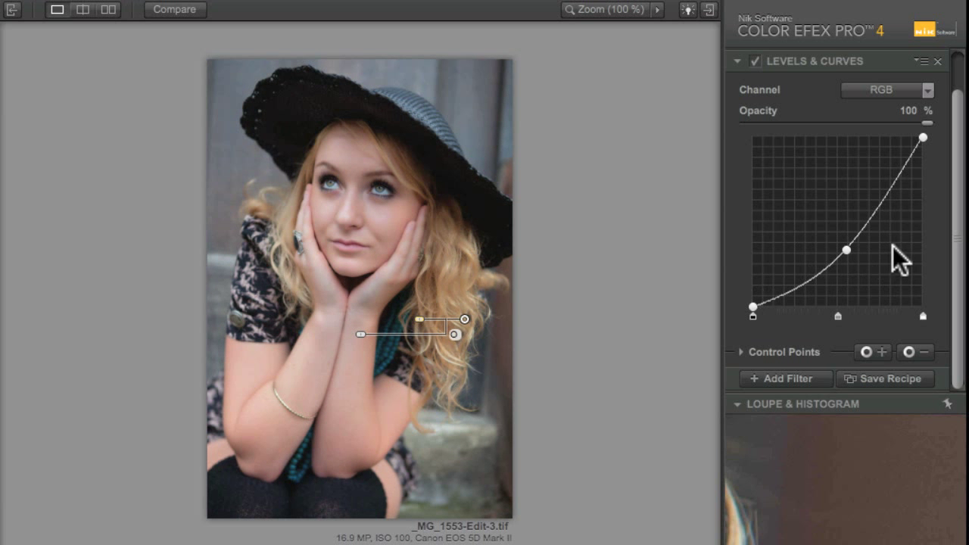
pyautogui.moveTo(844, 248); pyautogui.dragTo(842, 244)
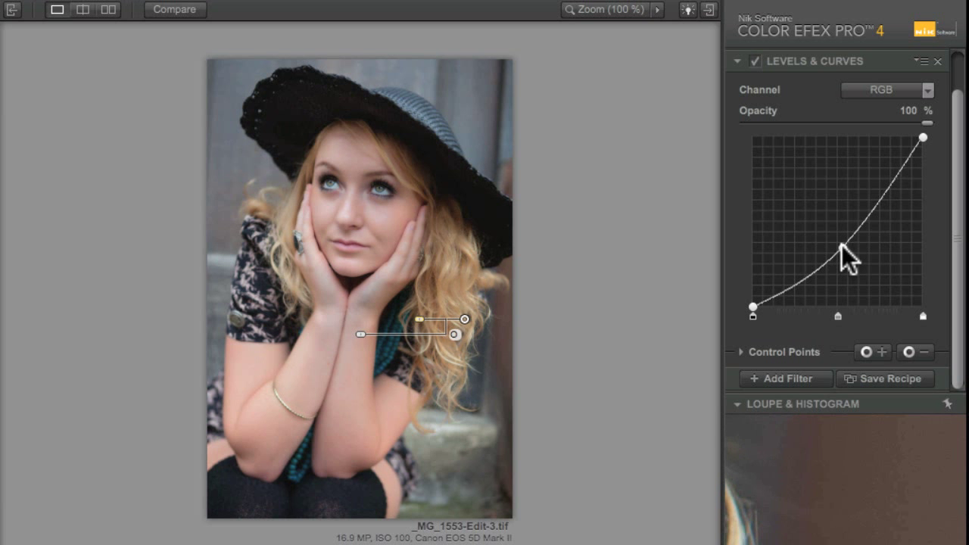
# - Compare the first Levels & Curves off and on, then add a second Levels & Curves filter fourth in the stack
pyautogui.click(754, 61)
pyautogui.click(755, 60)
pyautogui.click(755, 60)
pyautogui.click(755, 59)
pyautogui.click(755, 60)
pyautogui.click(755, 60)
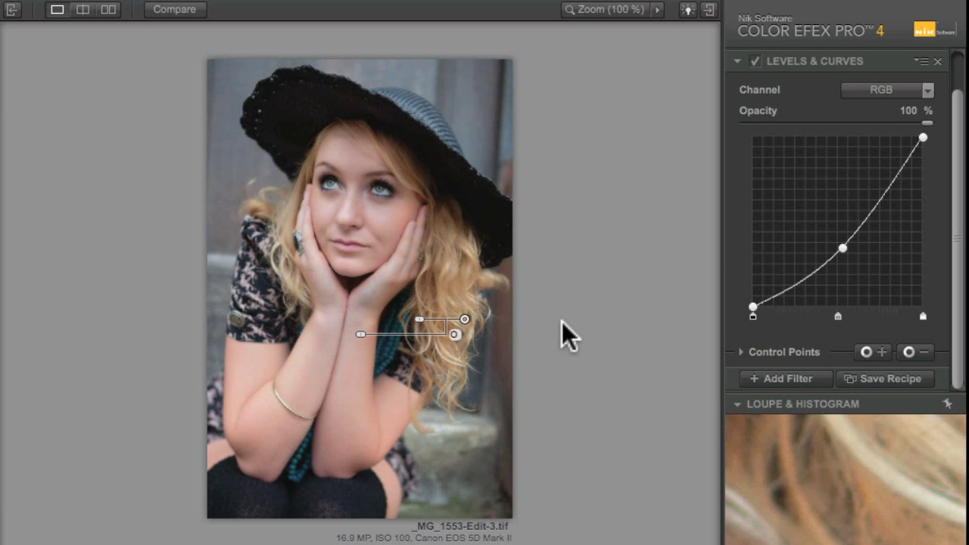
pyautogui.click(802, 379)
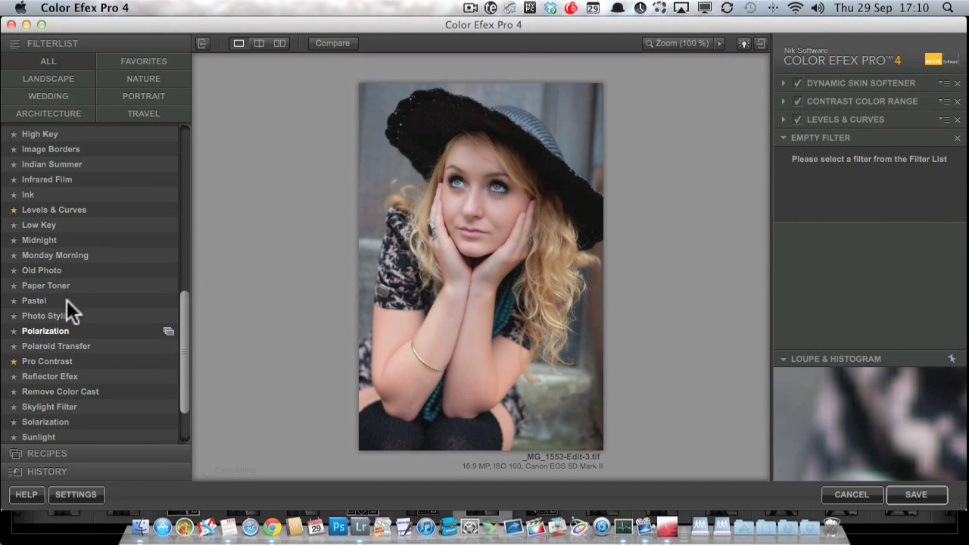
pyautogui.click(57, 209)
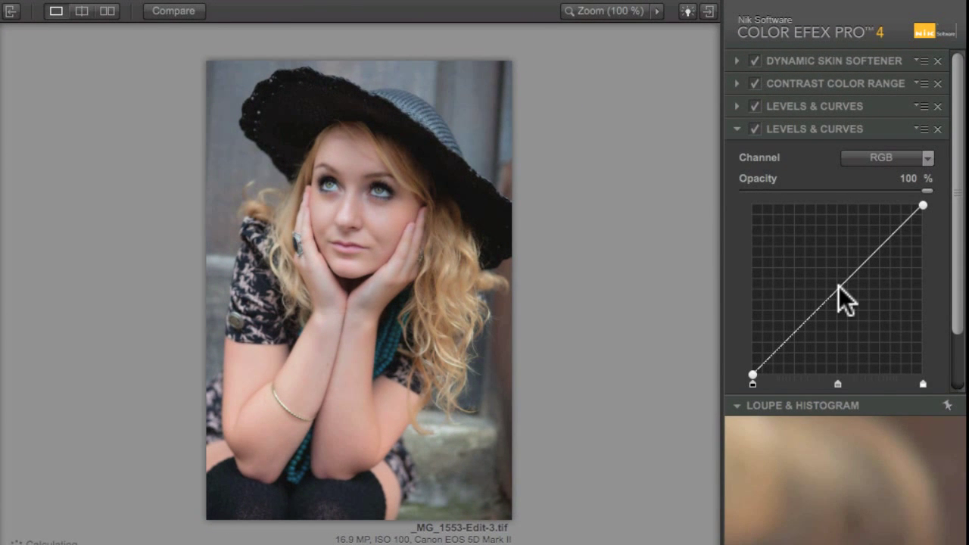
# - Bow the second Levels & Curves RGB curve upward to brighten the portrait and begin a control point
pyautogui.moveTo(837, 287); pyautogui.dragTo(816, 282)
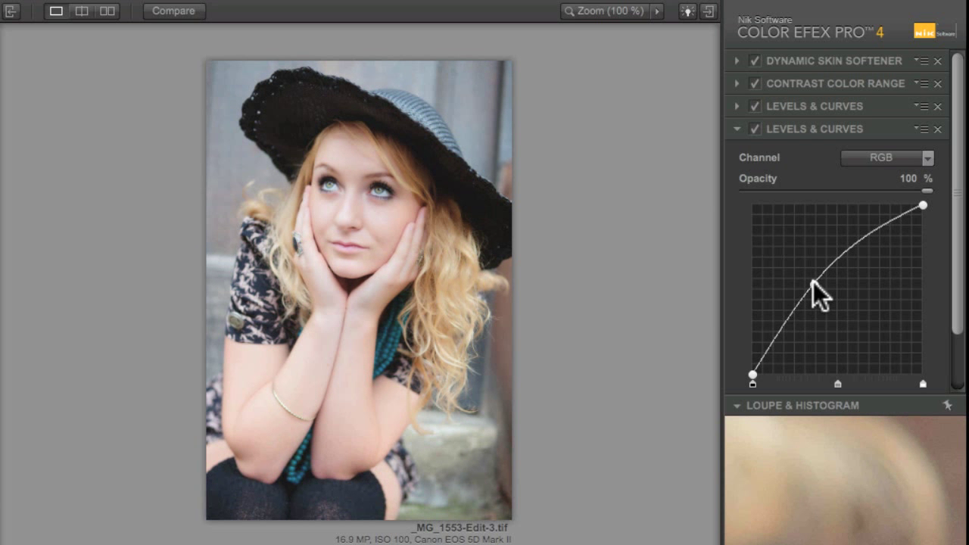
pyautogui.scroll(-3, 913, 314)
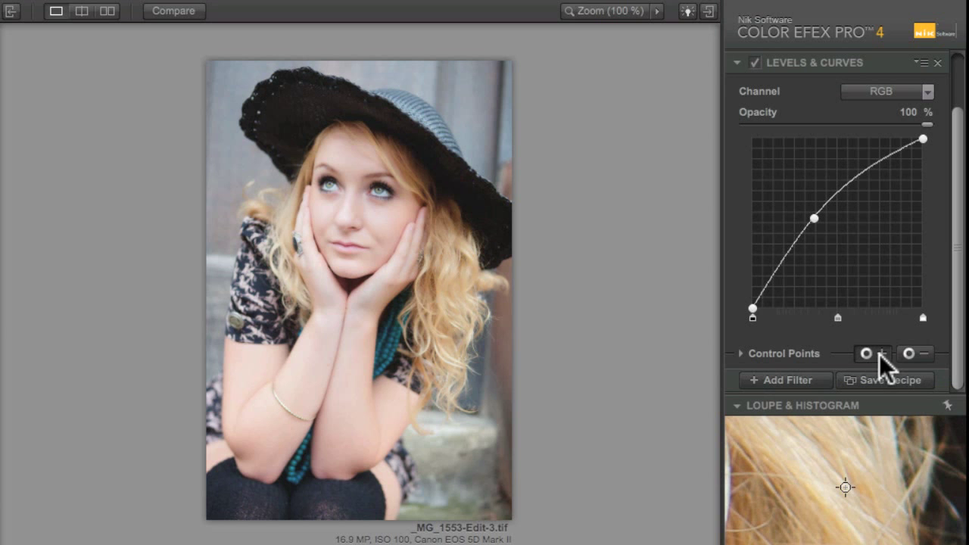
pyautogui.click(878, 354)
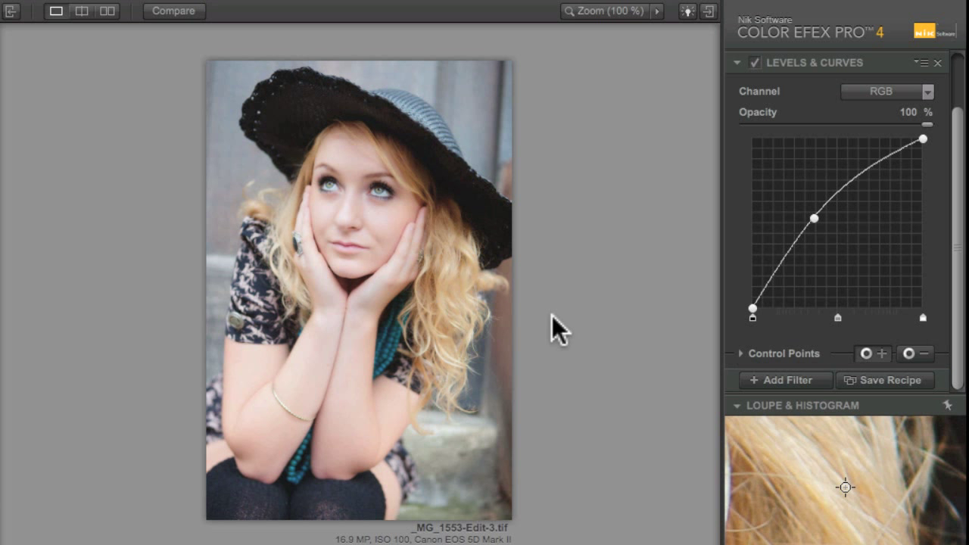
# - Pin the control point on the right-hand eye, view it at 100%, and shrink its radius
pyautogui.click(380, 186)
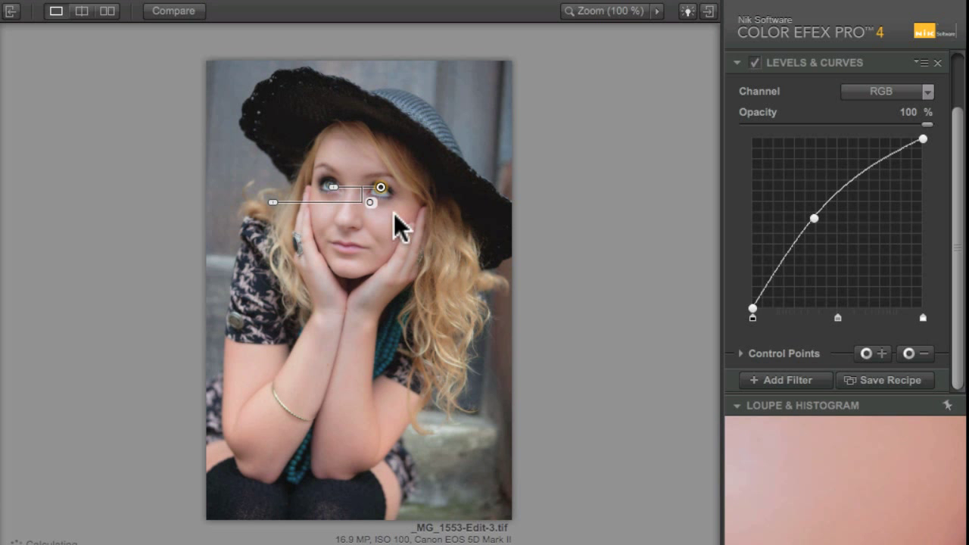
pyautogui.press('space')
pyautogui.moveTo(573, 286); pyautogui.dragTo(325, 238)
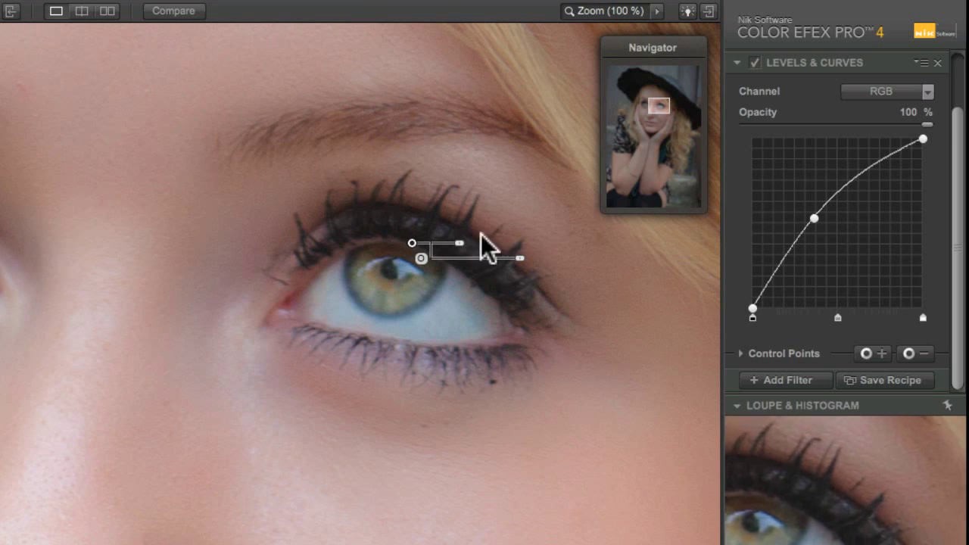
pyautogui.moveTo(460, 248)
pyautogui.mouseDown()
pyautogui.moveTo(473, 248)
pyautogui.moveTo(439, 249)
pyautogui.moveTo(456, 256)
pyautogui.mouseUp()
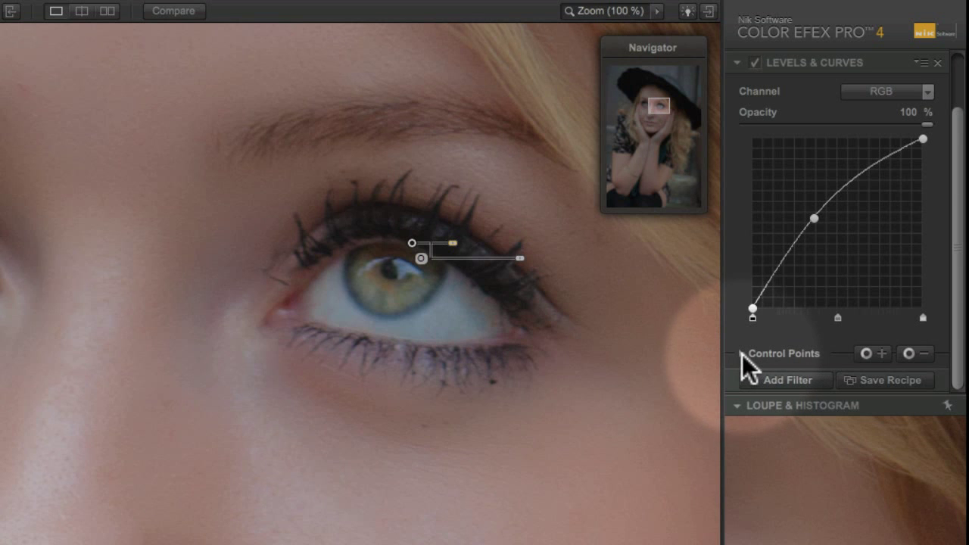
# - Check the eye control point's selection mask and tighten its size to about 9%
pyautogui.click(742, 353)
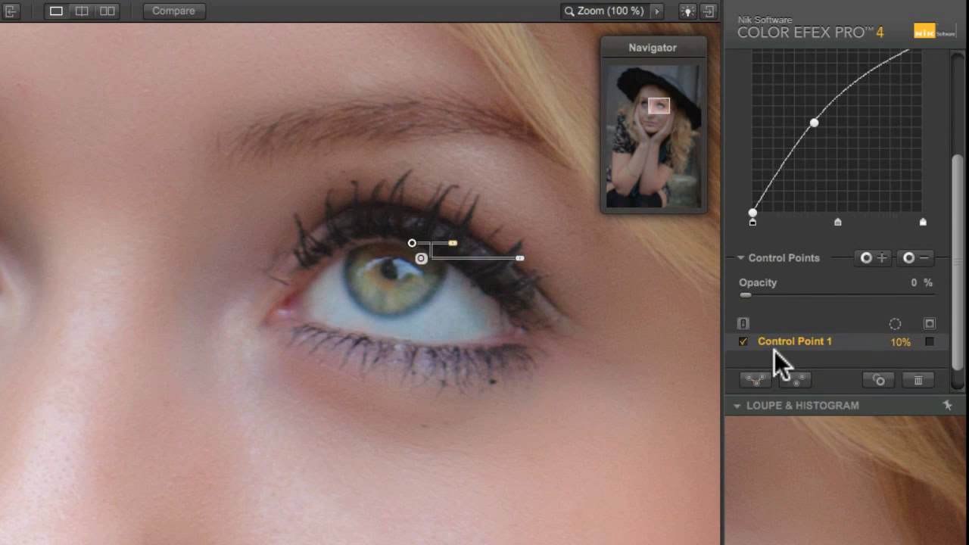
pyautogui.scroll(-2, 779, 363)
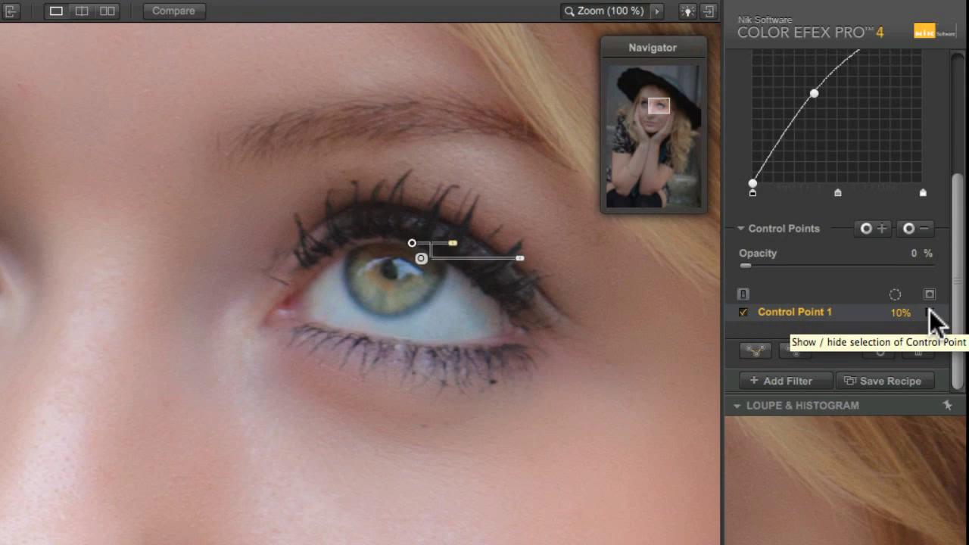
pyautogui.click(931, 310)
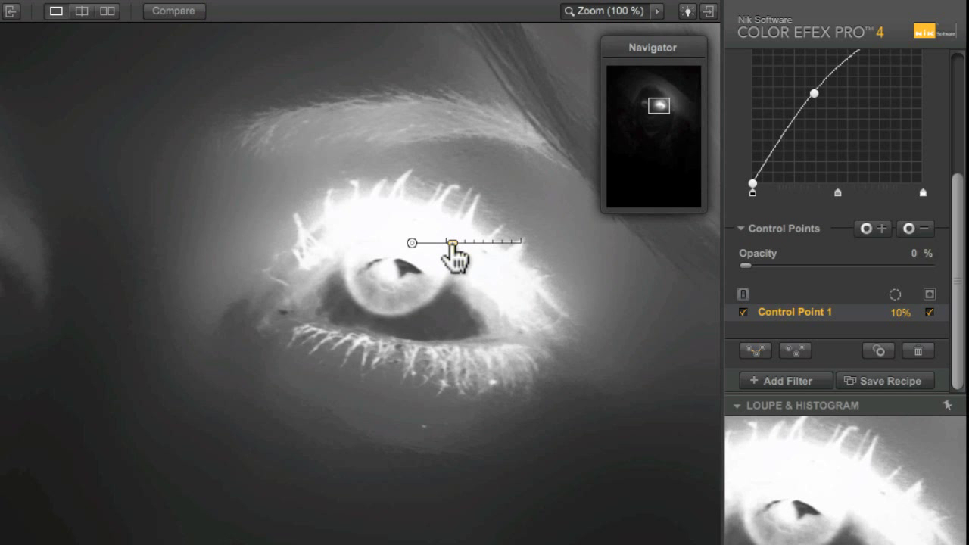
pyautogui.moveTo(451, 245); pyautogui.dragTo(451, 245)
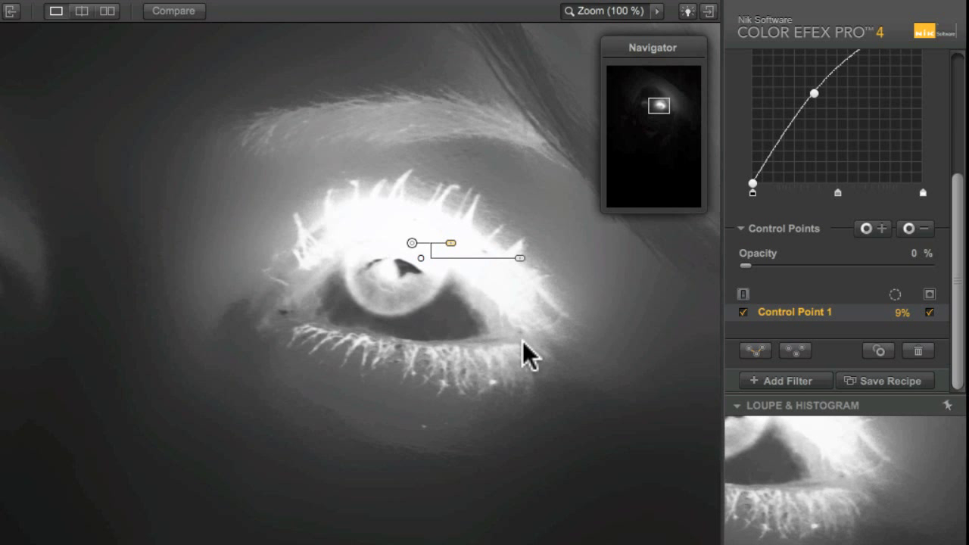
pyautogui.click(929, 313)
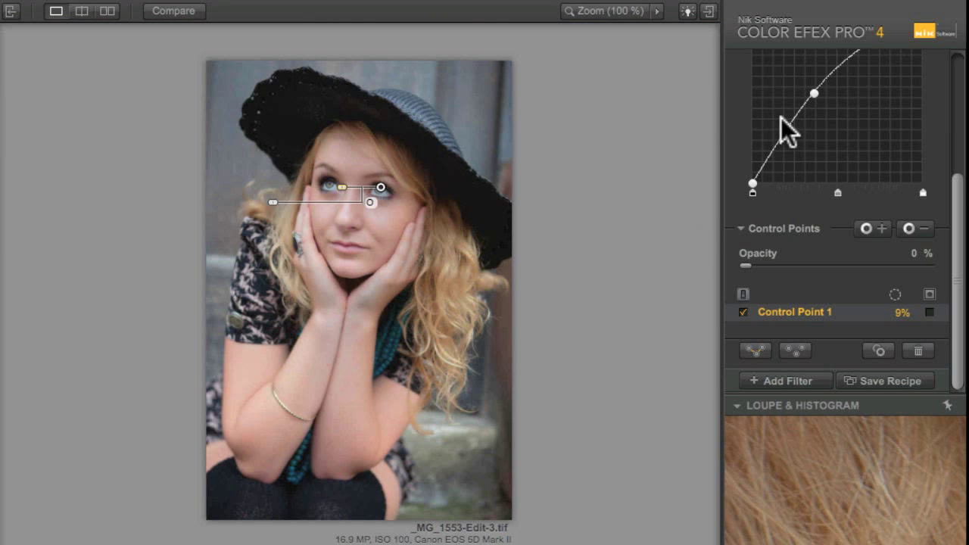
# - Compare the eye with the second Levels & Curves effect toggled off and on
pyautogui.scroll(5, 789, 130)
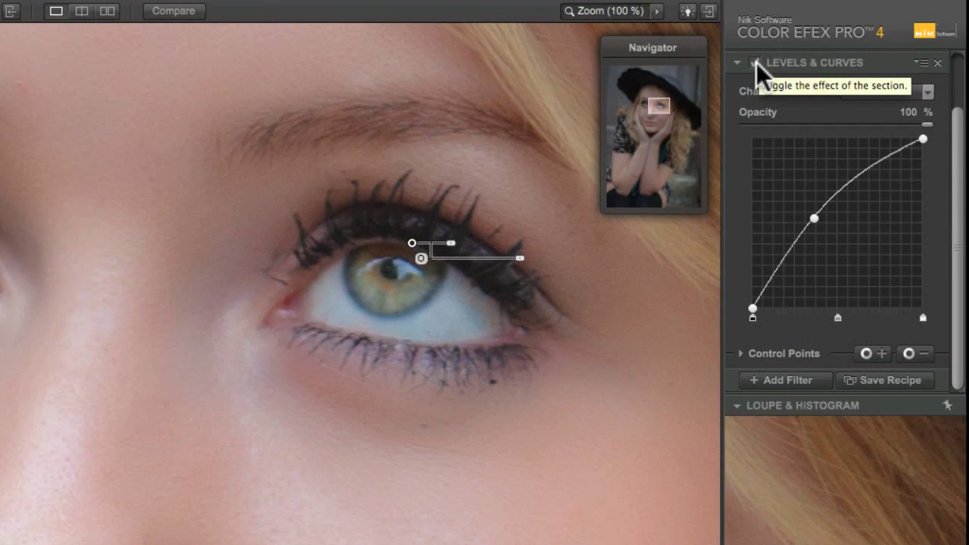
pyautogui.click(756, 62)
pyautogui.click(756, 62)
pyautogui.click(756, 62)
pyautogui.click(756, 62)
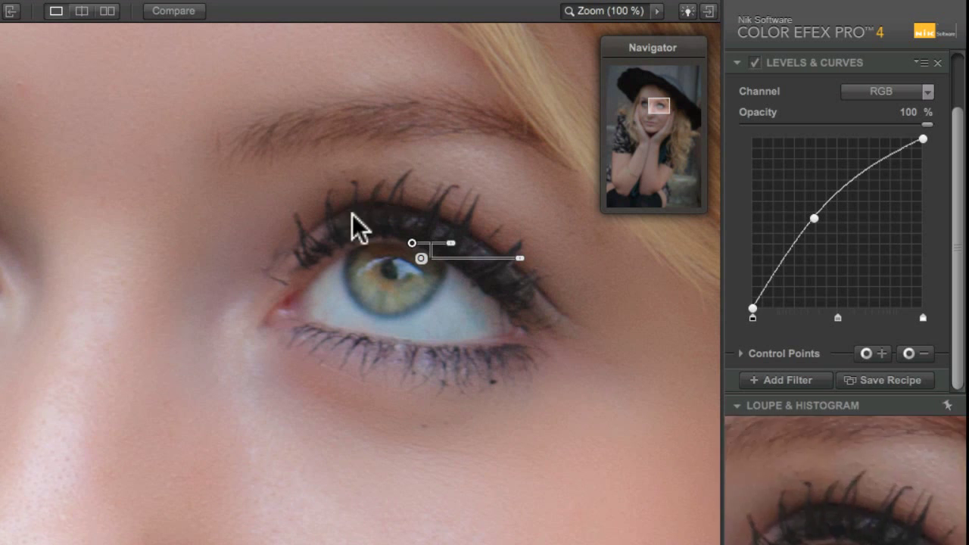
# - Nudge the curve point slightly to refine the eye brightening, then fit the whole portrait in view
pyautogui.moveTo(228, 293); pyautogui.dragTo(441, 342)
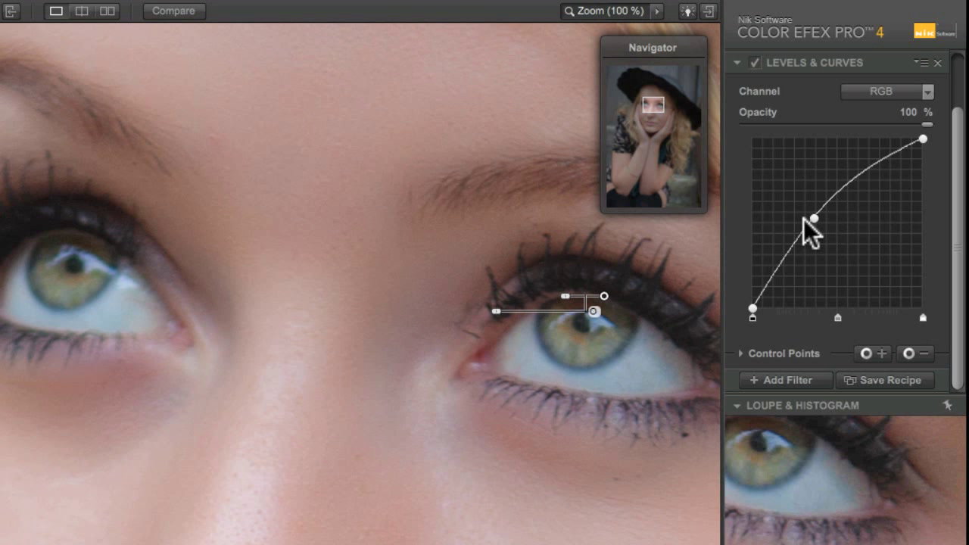
pyautogui.moveTo(812, 217); pyautogui.dragTo(808, 213)
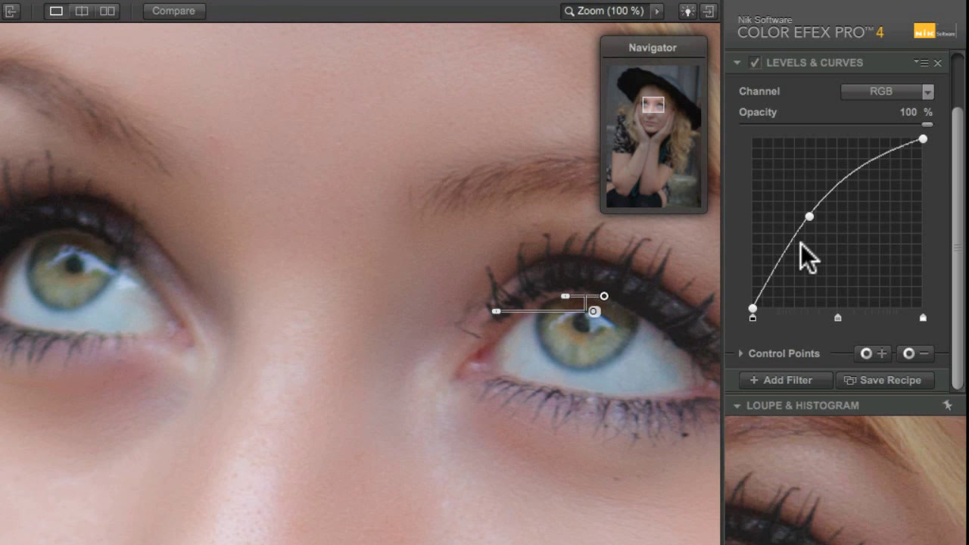
pyautogui.click(580, 234)
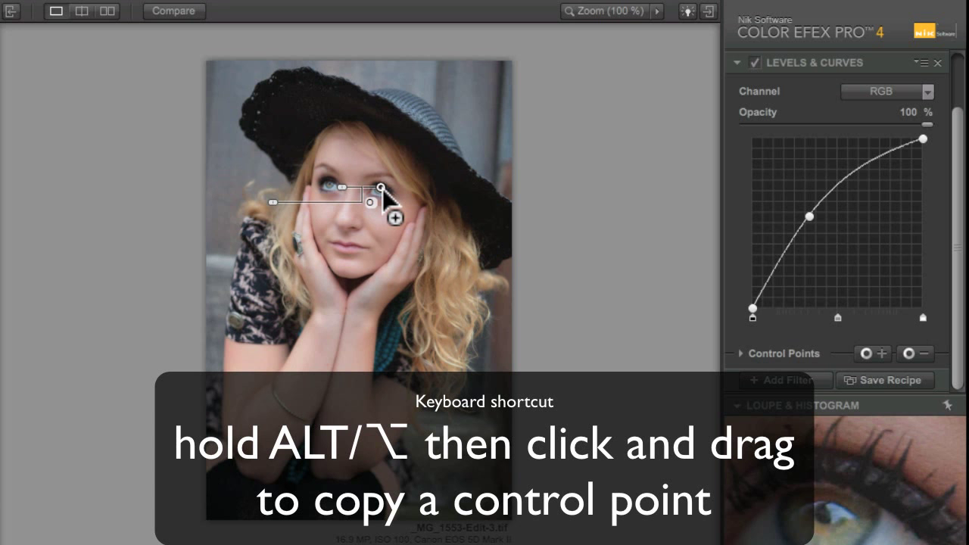
# - Copy the eye control point onto the knees, enlarge its reach and drop its opacity to 29%
pyautogui.moveTo(381, 187); pyautogui.dragTo(291, 511)
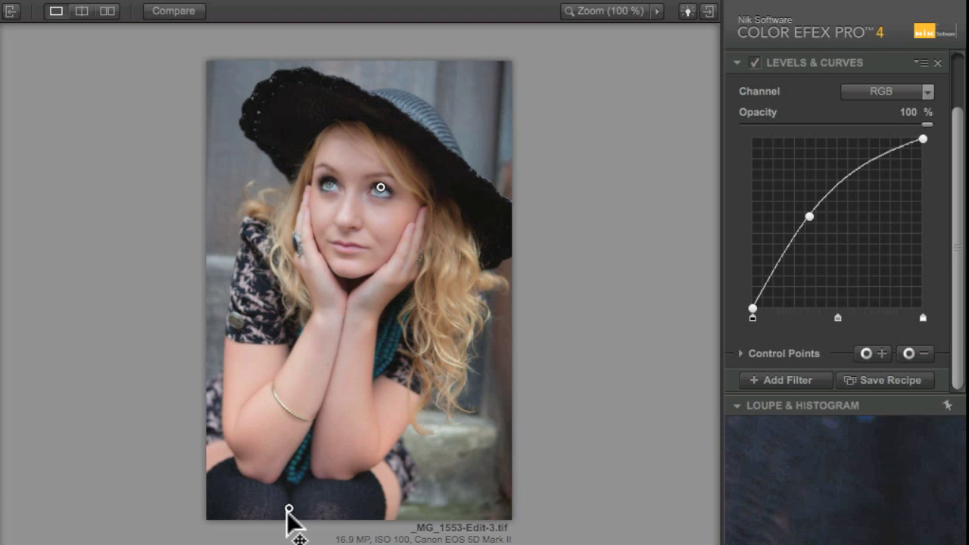
pyautogui.click(289, 509)
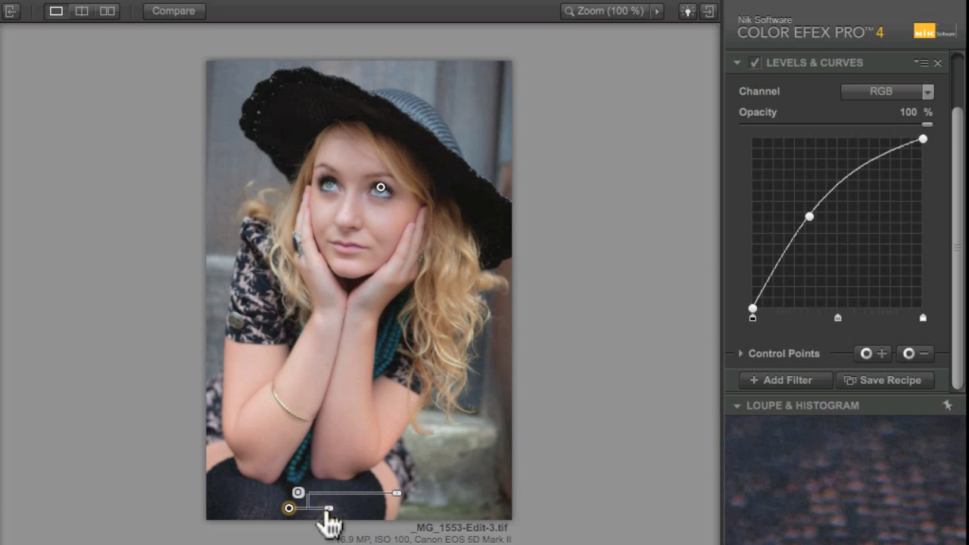
pyautogui.moveTo(328, 512); pyautogui.dragTo(348, 511)
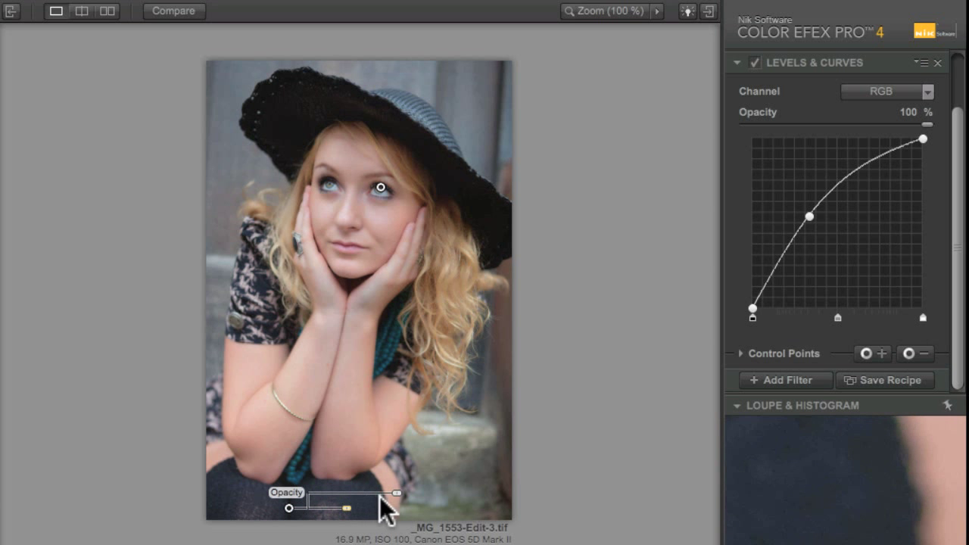
pyautogui.moveTo(396, 500); pyautogui.dragTo(341, 499)
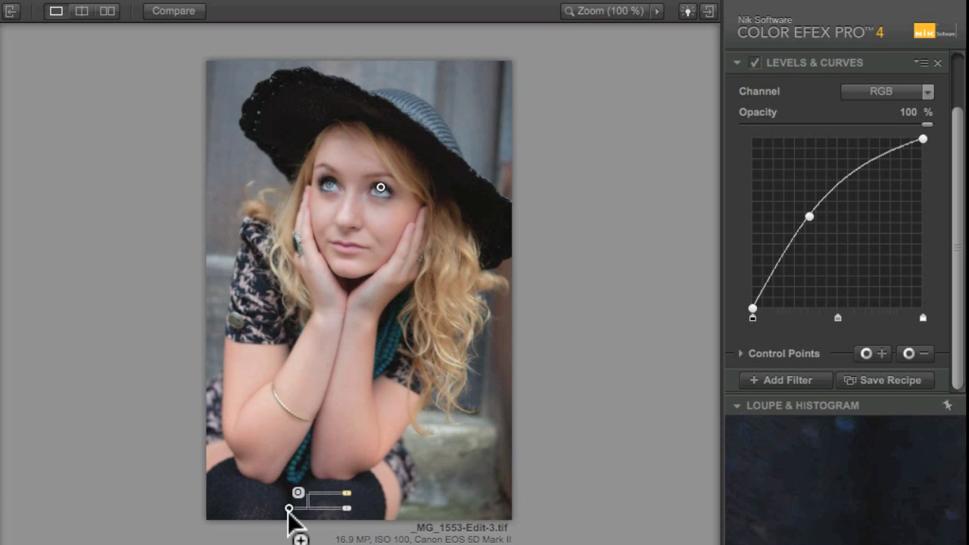
# - Duplicate the knee control point onto the scarf beads between the hands and enlarge its size
pyautogui.moveTo(289, 508); pyautogui.dragTo(391, 337)
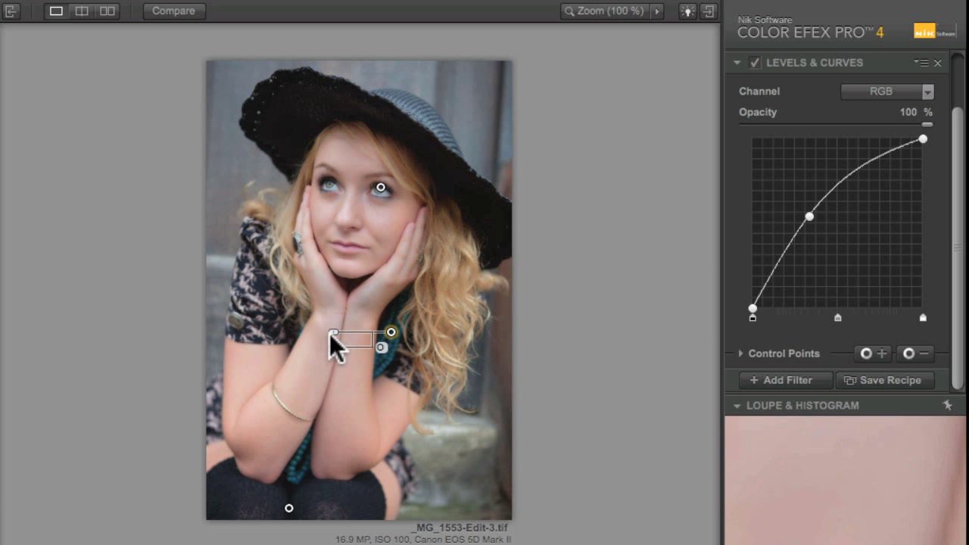
pyautogui.moveTo(334, 345)
pyautogui.moveTo(333, 345)
pyautogui.mouseDown()
pyautogui.moveTo(350, 347)
pyautogui.moveTo(348, 337)
pyautogui.moveTo(334, 348)
pyautogui.moveTo(359, 350)
pyautogui.moveTo(292, 347)
pyautogui.moveTo(365, 348)
pyautogui.moveTo(310, 348)
pyautogui.moveTo(356, 349)
pyautogui.moveTo(316, 348)
pyautogui.moveTo(334, 348)
pyautogui.mouseUp()
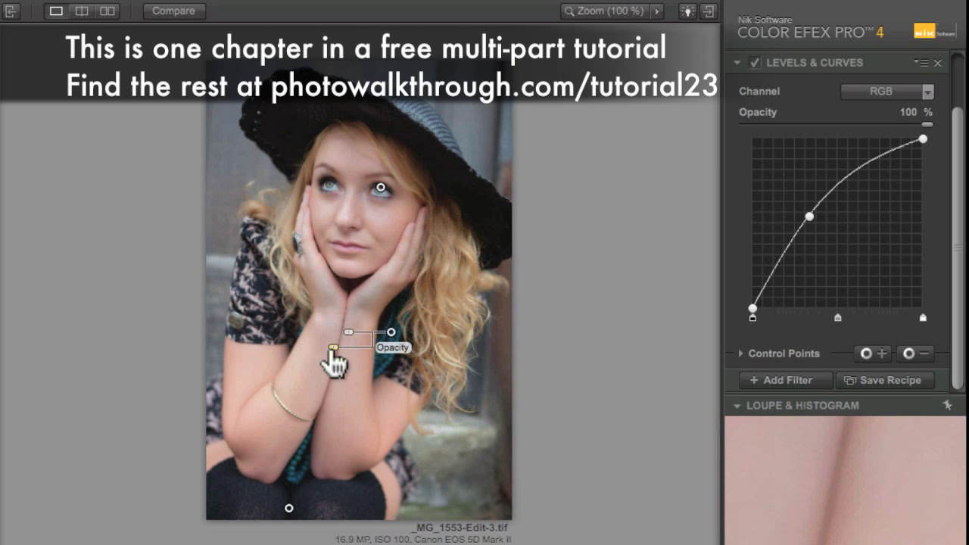